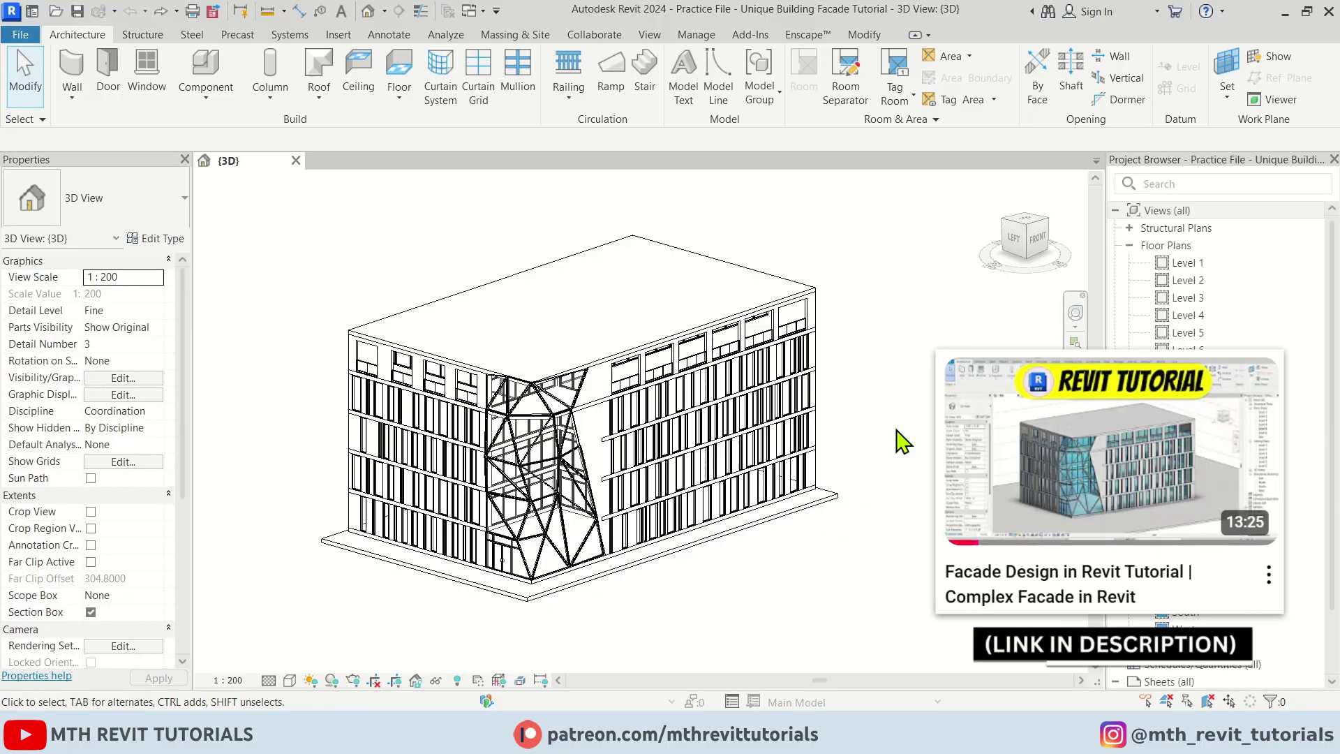
Step: Show the building in Realistic visual style and start a Win+Shift+S screen capture
mouse_move(902, 442)
mouse_down()
mouse_move(1027, 464)
mouse_move(922, 523)
mouse_up()
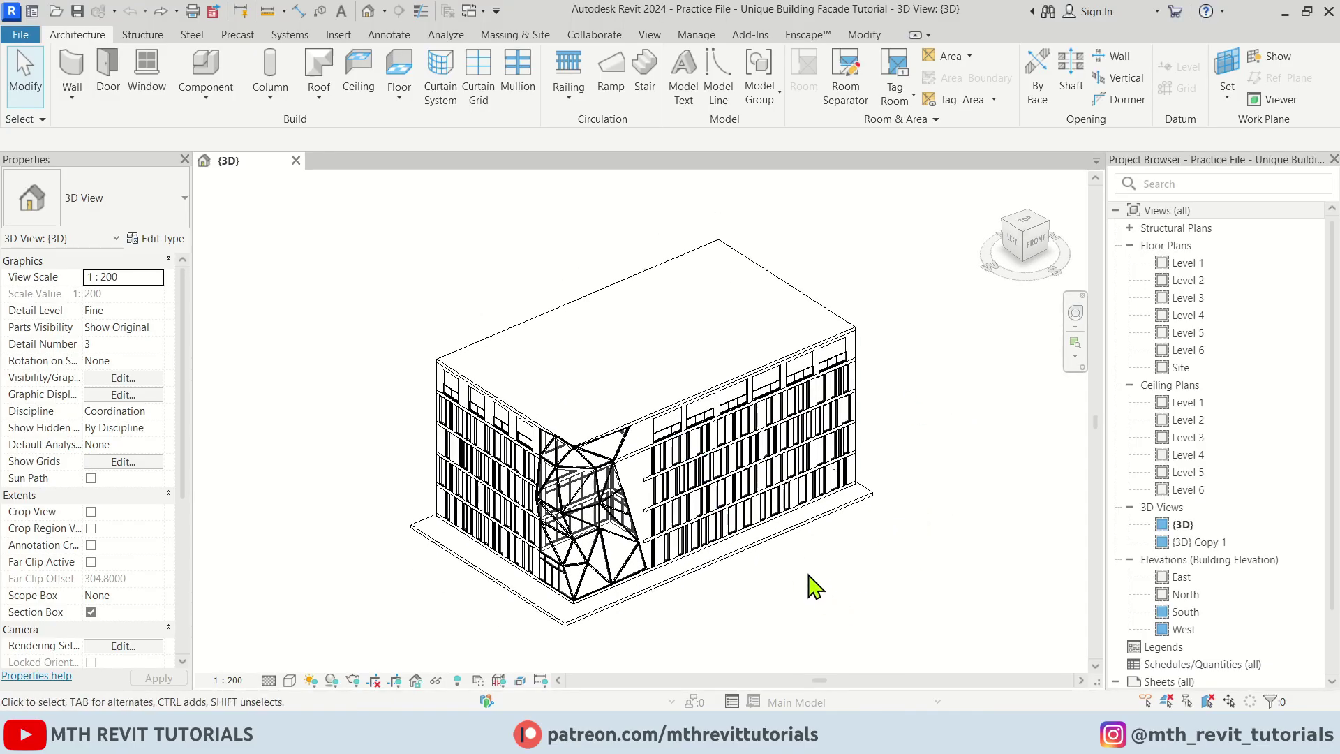
scroll(760, 594, up, 1)
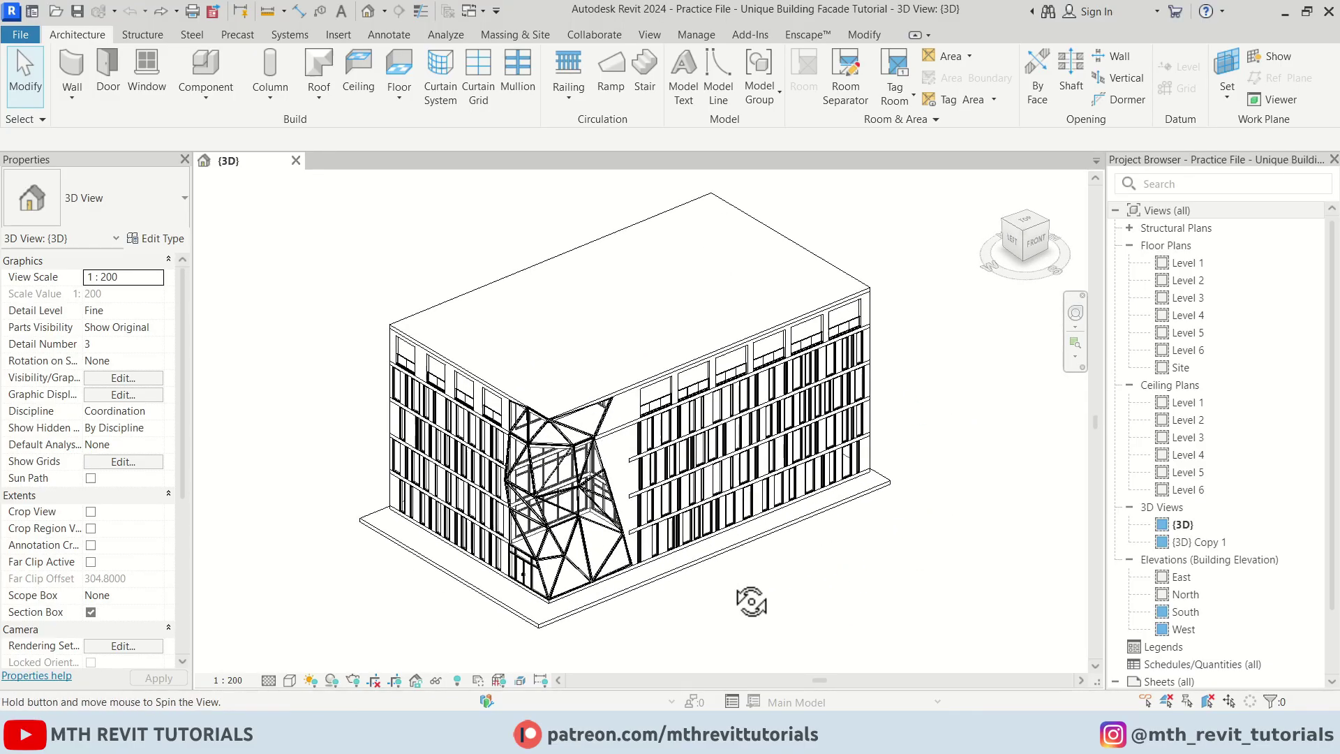
drag(754, 596, 885, 599)
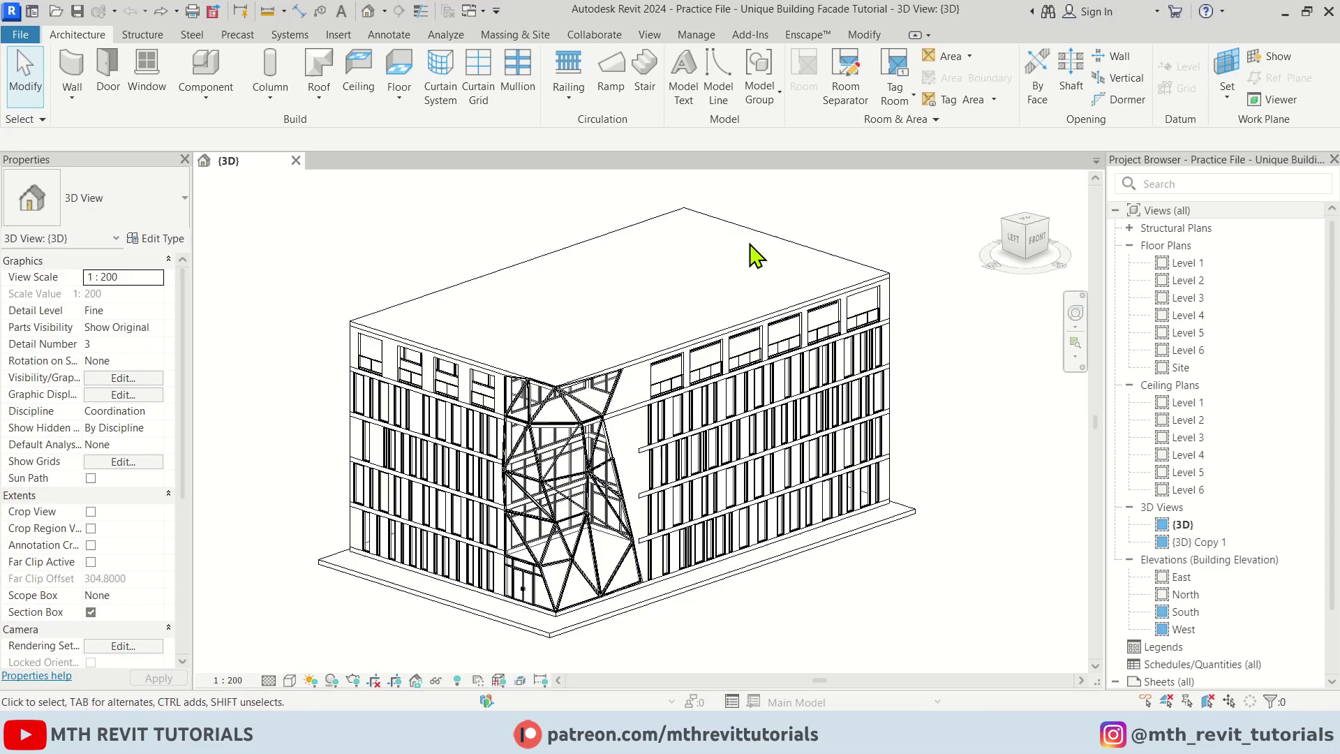
scroll(879, 355, down, 1)
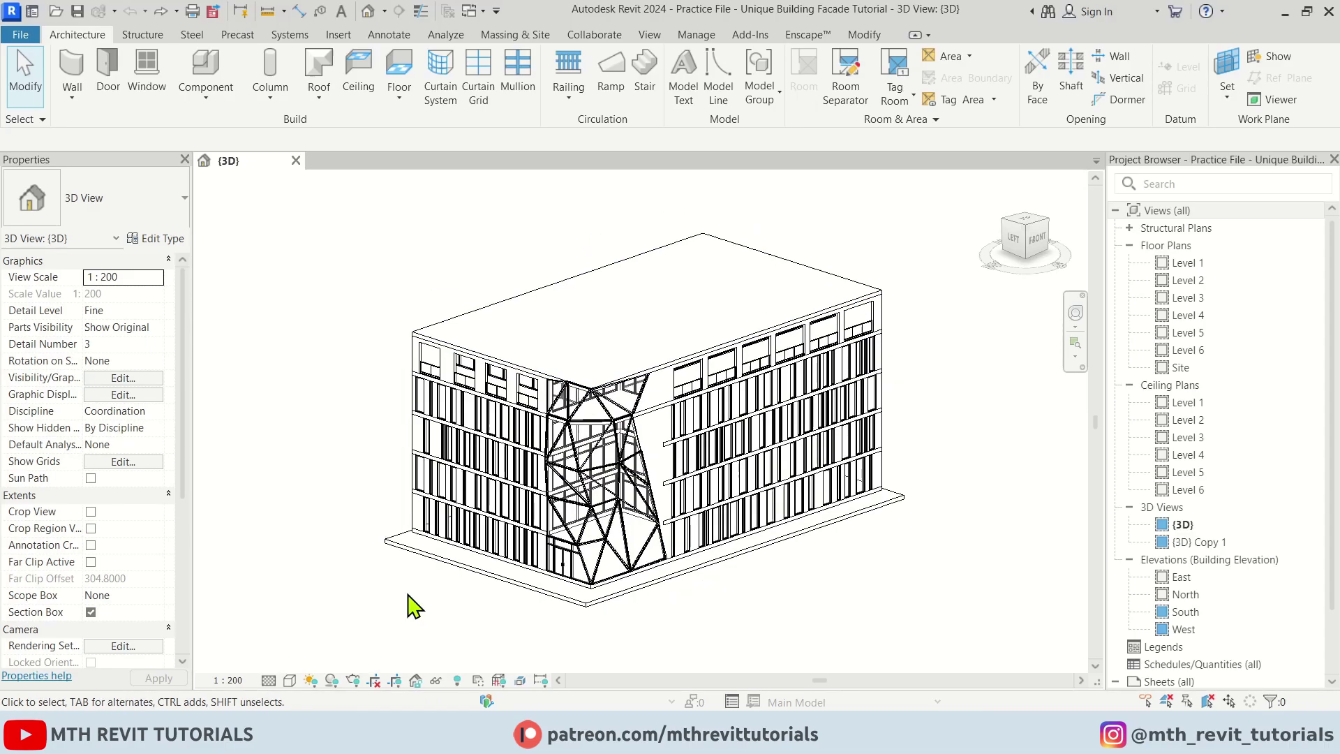
click(292, 681)
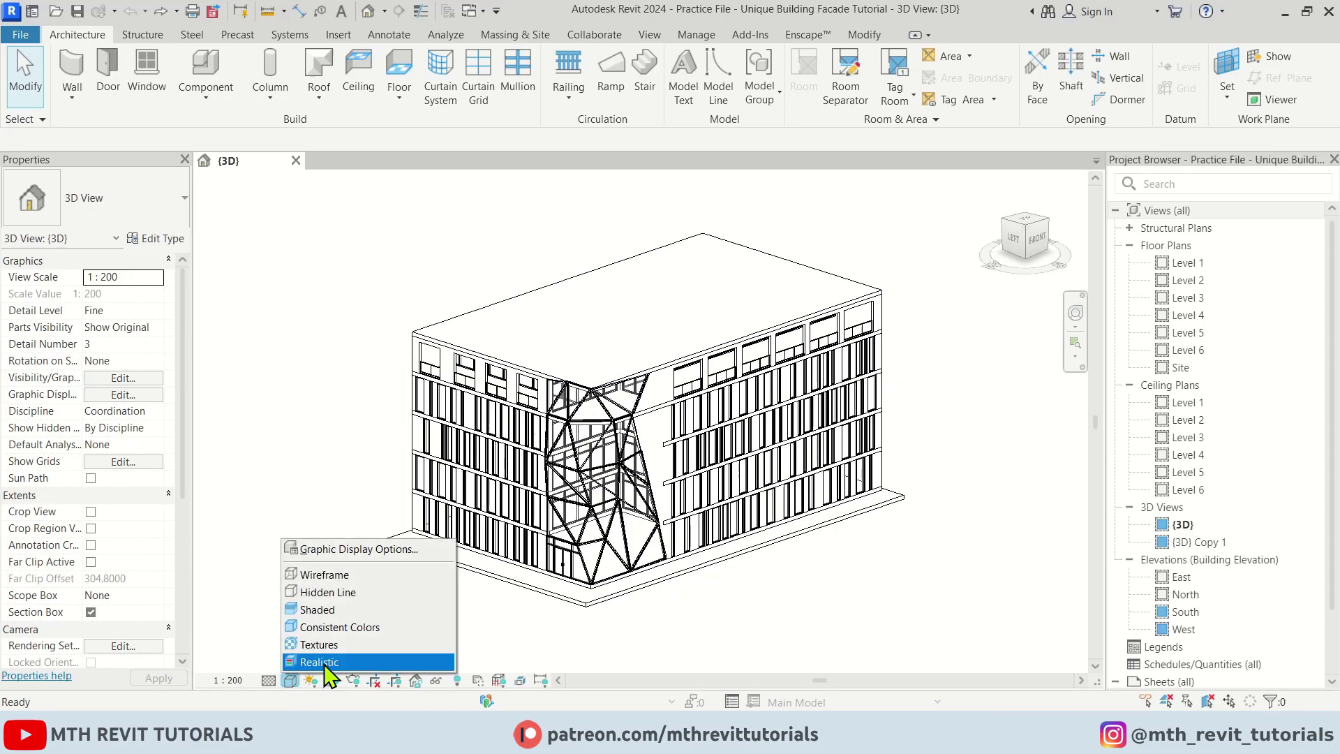
click(319, 662)
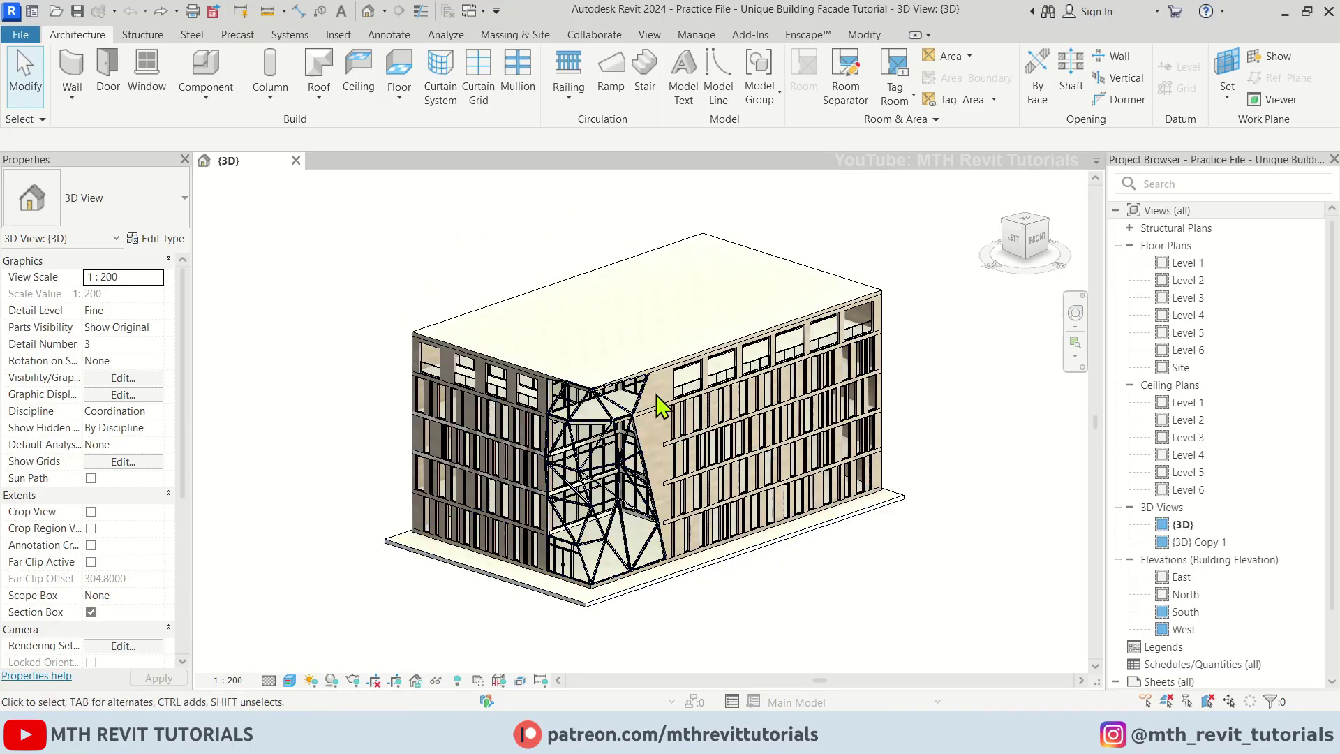
key(super+shift+s)
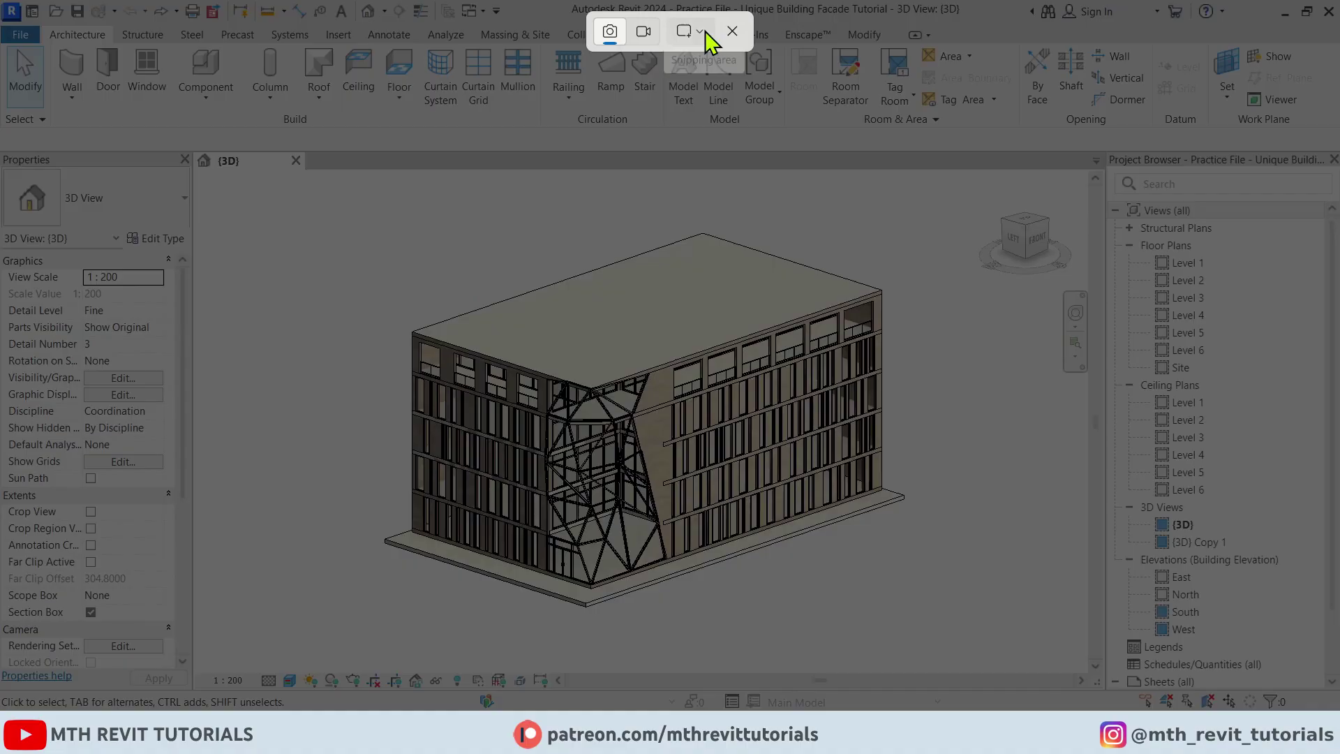
Step: Capture a rectangular snip framing the realistically rendered building model
click(701, 32)
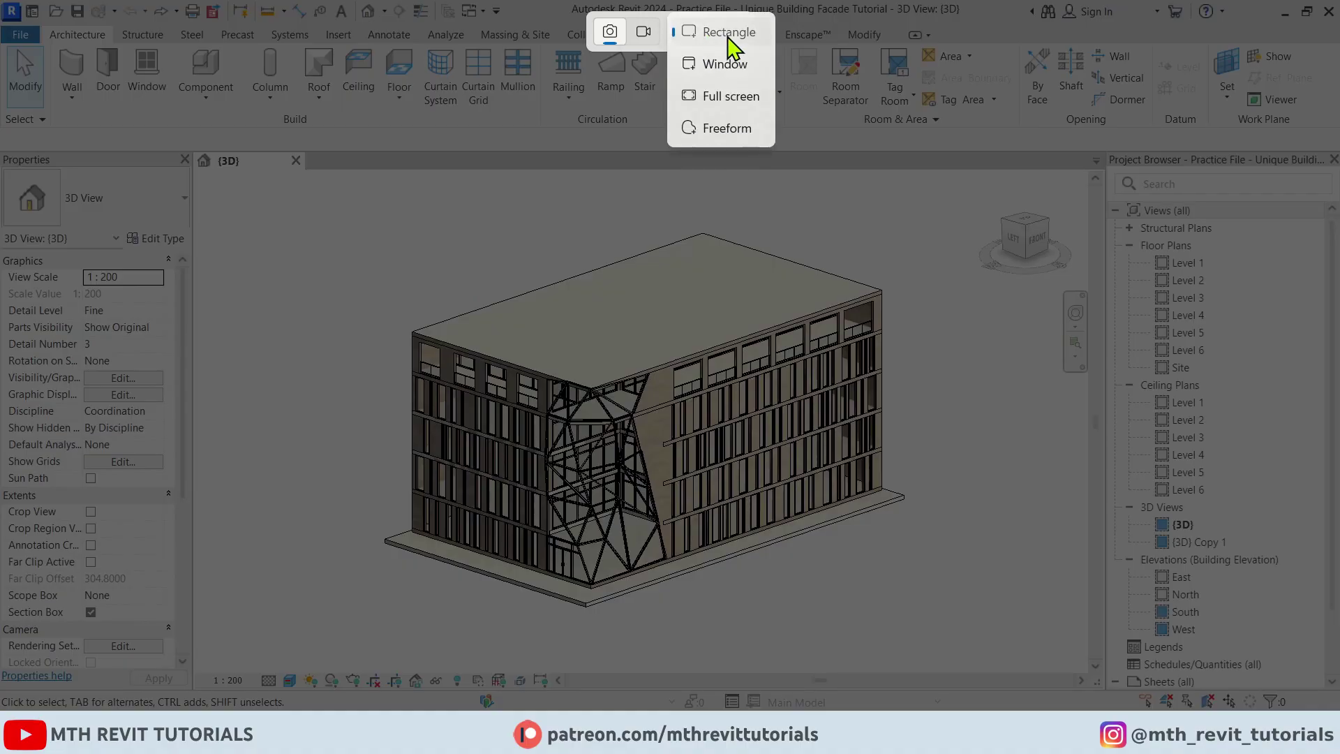
click(729, 32)
mouse_move(349, 191)
mouse_down()
mouse_move(932, 620)
mouse_move(938, 645)
mouse_up()
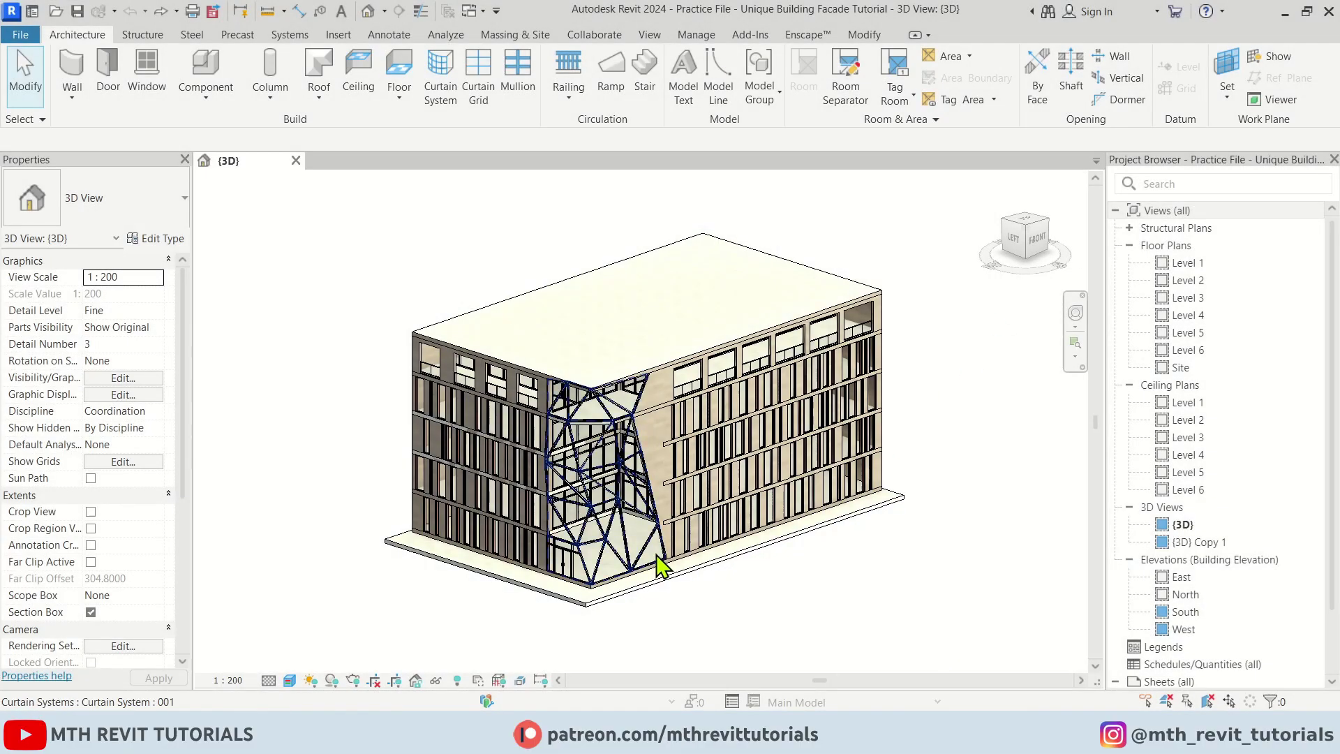
Step: Bring Opera forward and load gemini.google.com from the address bar
click(492, 649)
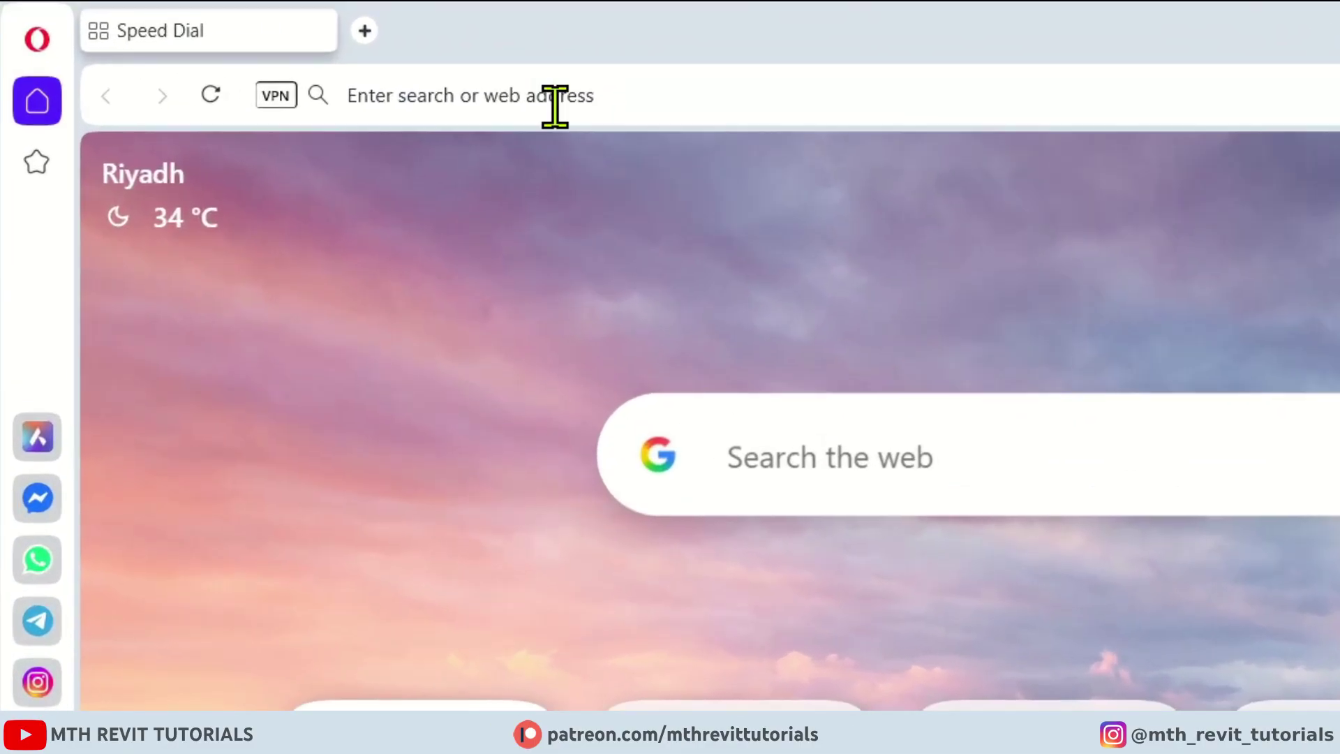
click(557, 97)
text(gemini.google.com)
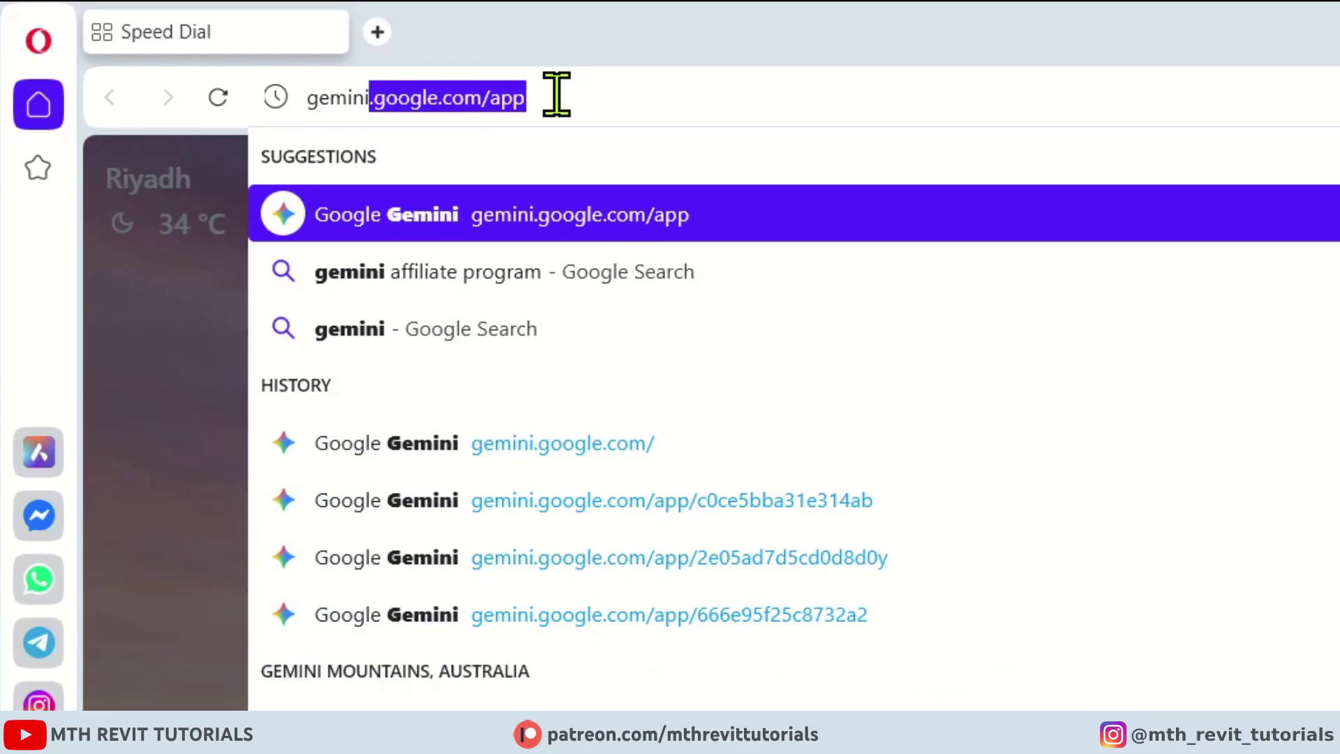
key(Return)
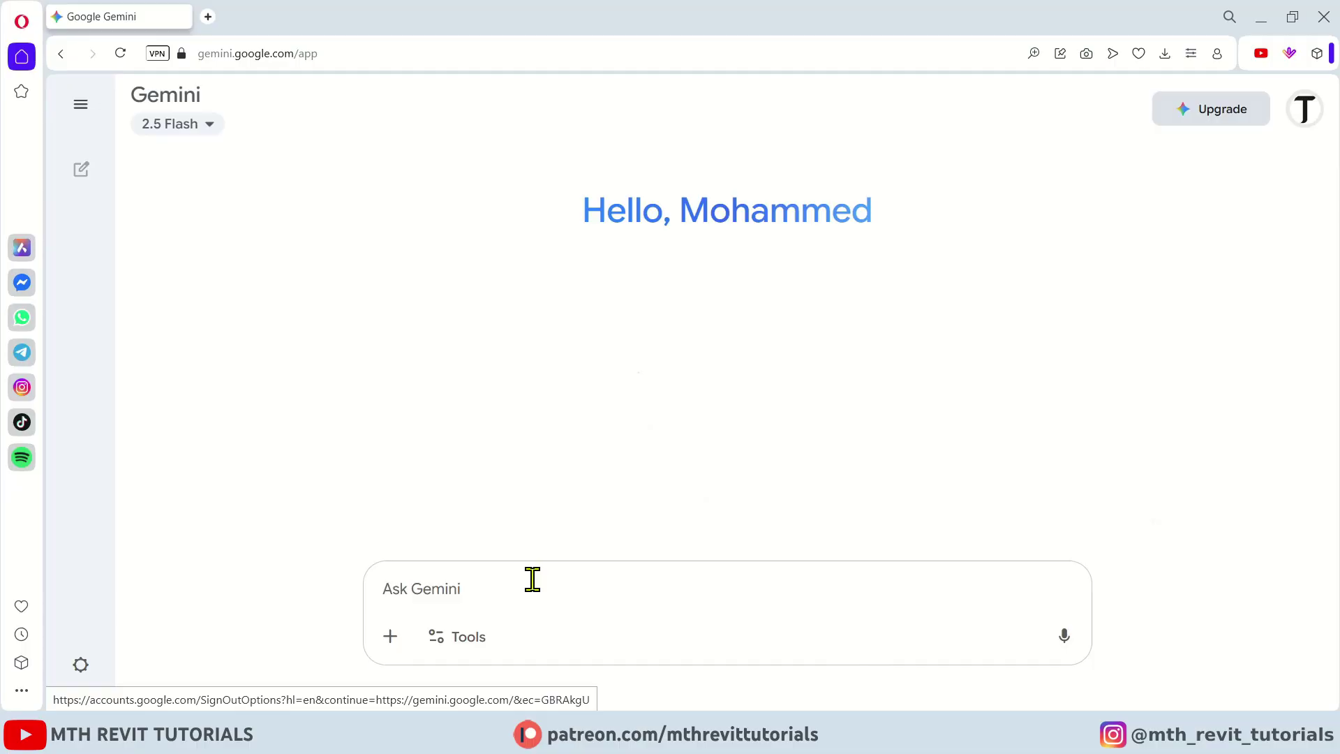
Step: Paste the capture into the Gemini prompt, discard it, and browse for an image file instead
click(486, 586)
key(ctrl+v)
mouse_move(409, 515)
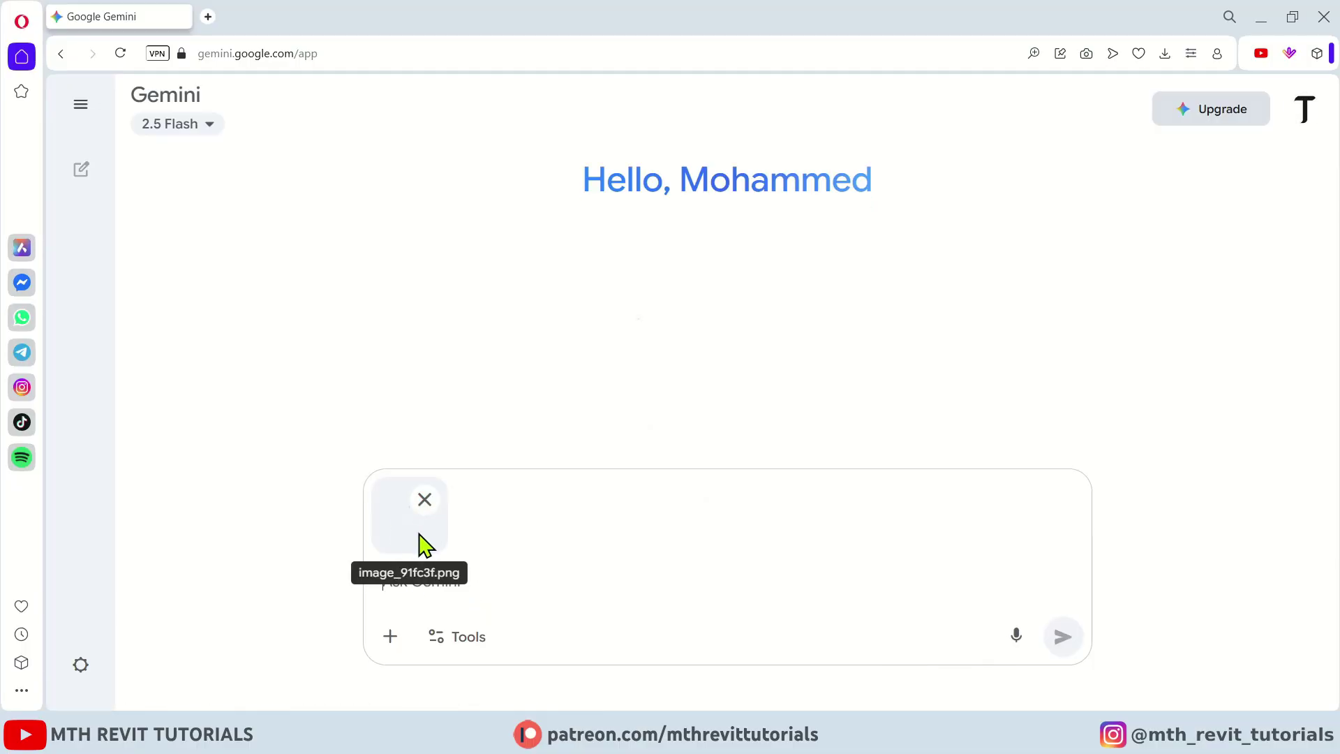
click(426, 500)
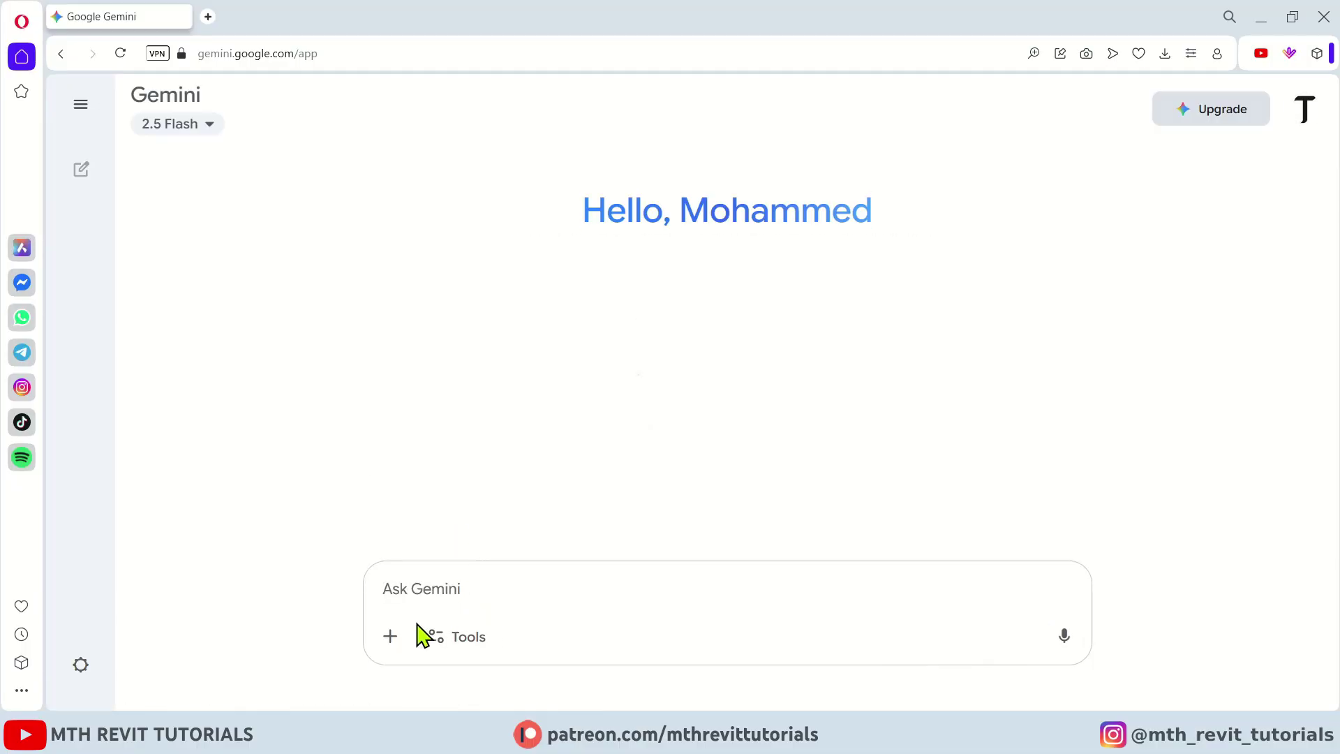
click(390, 636)
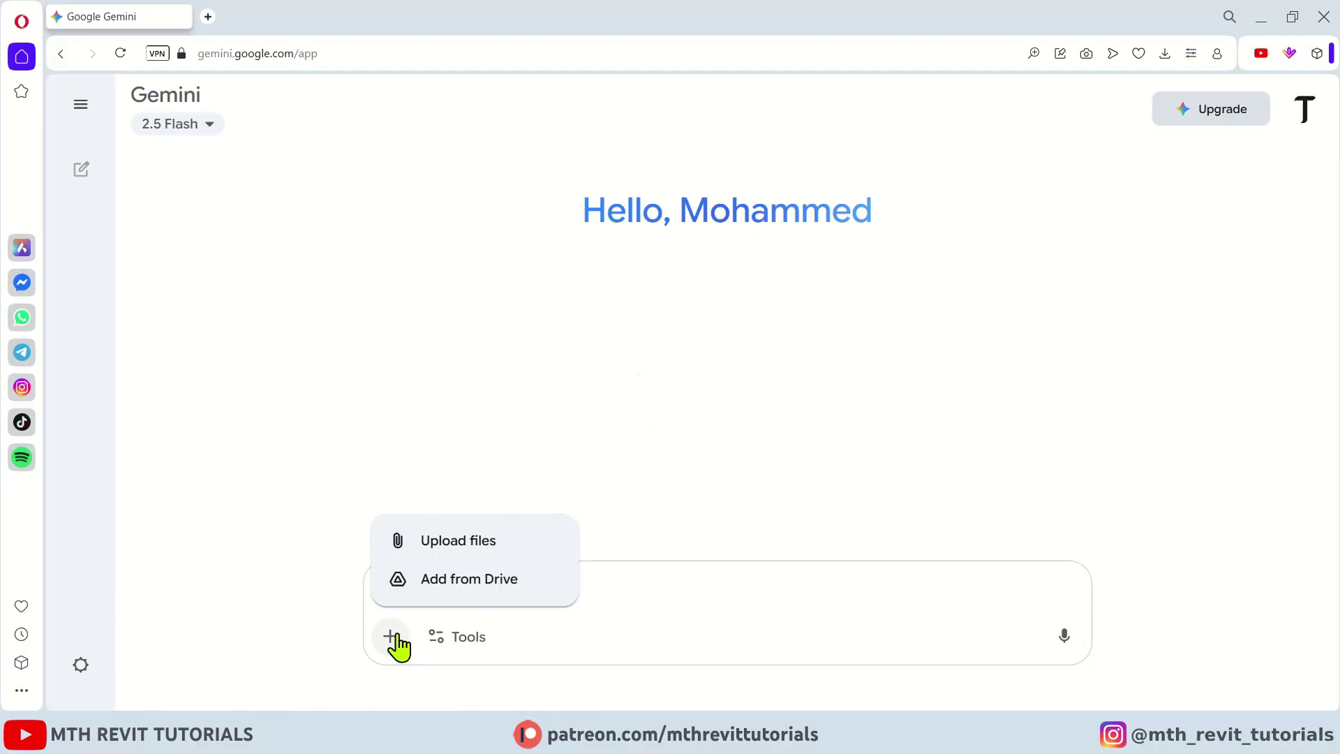
click(457, 541)
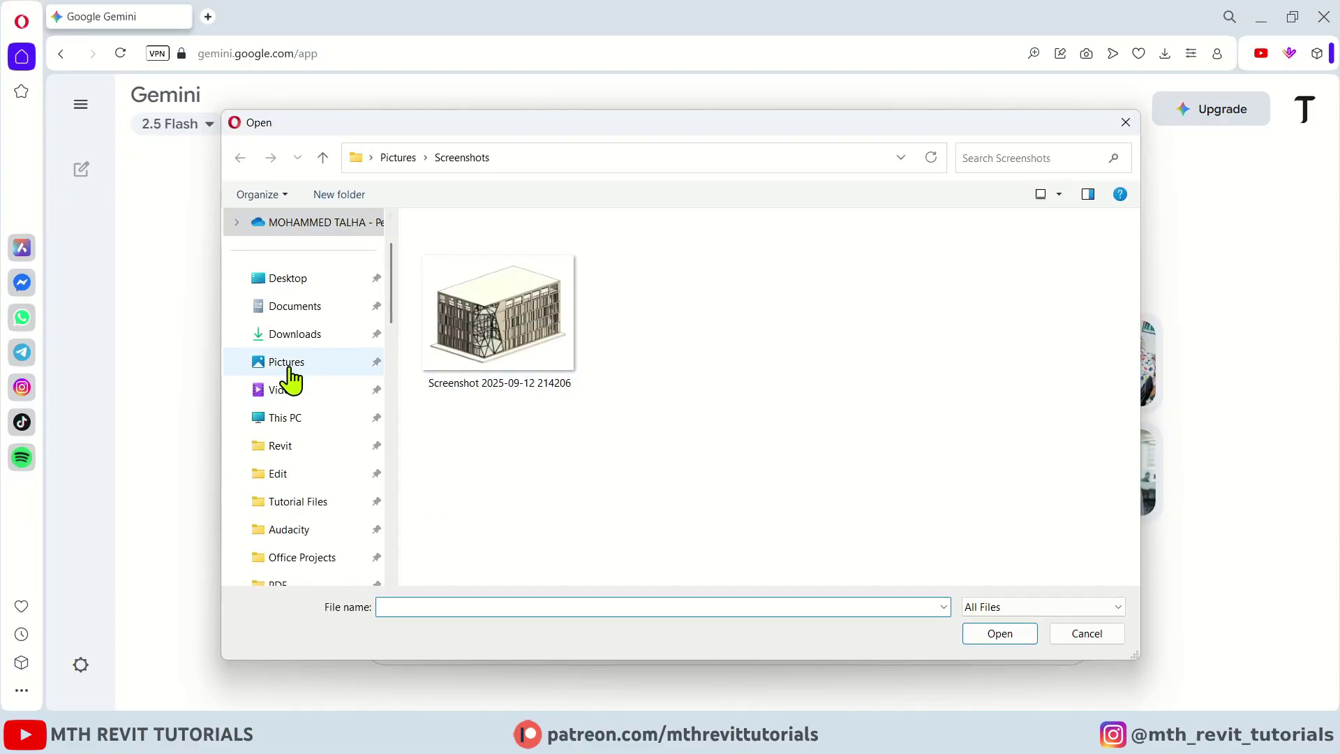
Step: Attach the building screenshot from Pictures > Screenshots and paste the workbench-scene prompt
click(286, 362)
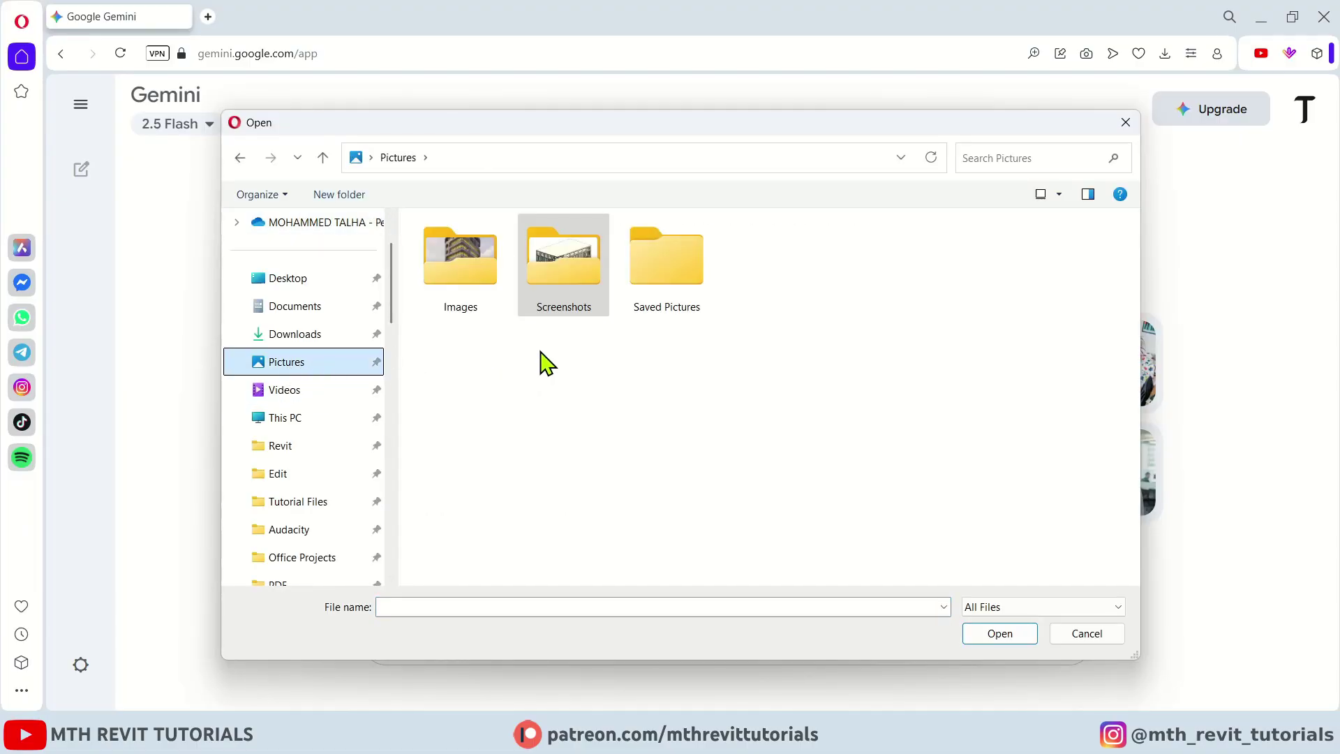
double_click(564, 314)
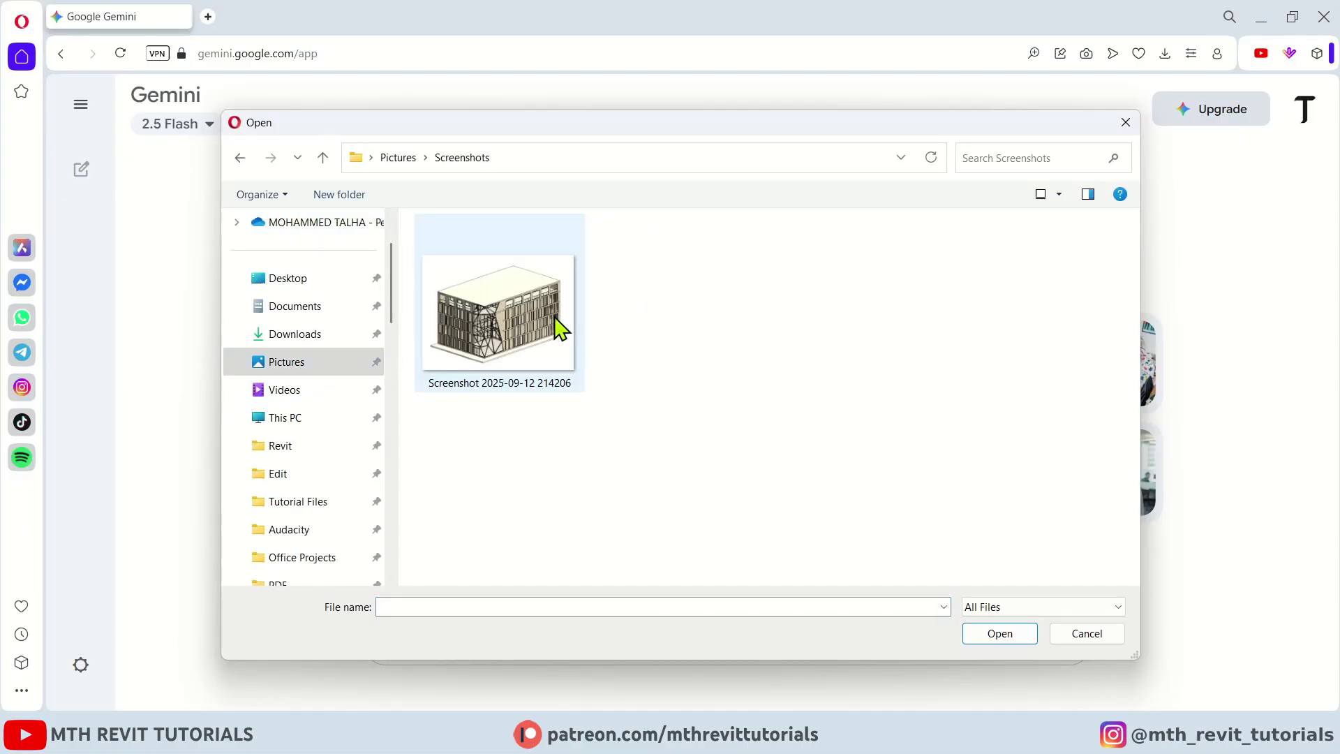
click(492, 345)
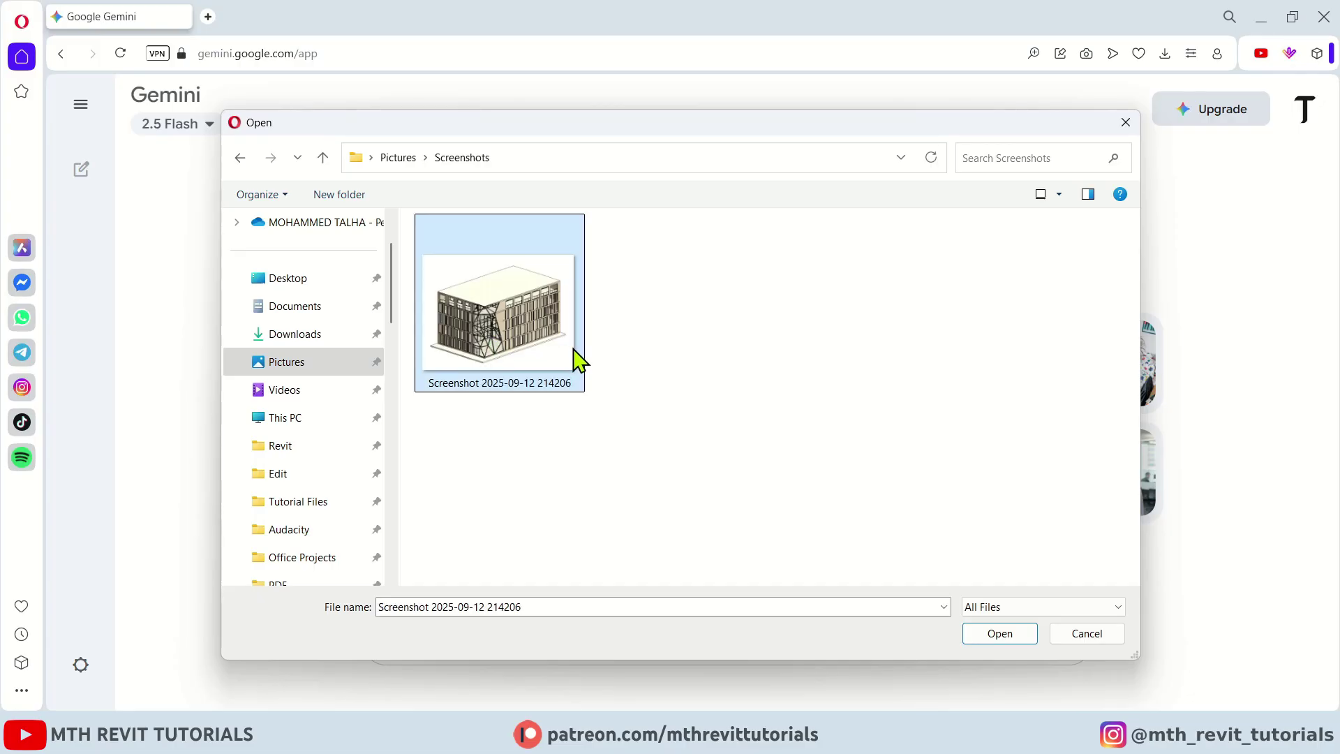
click(1000, 632)
text(Using this image as the main subject, create the following image: A surreal photo of an architect's workbench, accompanied by a detailed miniature model of the building pictured above. On the desk are scattered modeling tools, small details, and instructions. In the background is a computer screen displaying a grayscale 3D wireframe model of the same building, while the colorful product box displays a rendered image of the building with the branding "Architectural Model Kit." Soft, bright lighting, cinematic composition, super detailed textures, high fidelity, professional studio shot.)
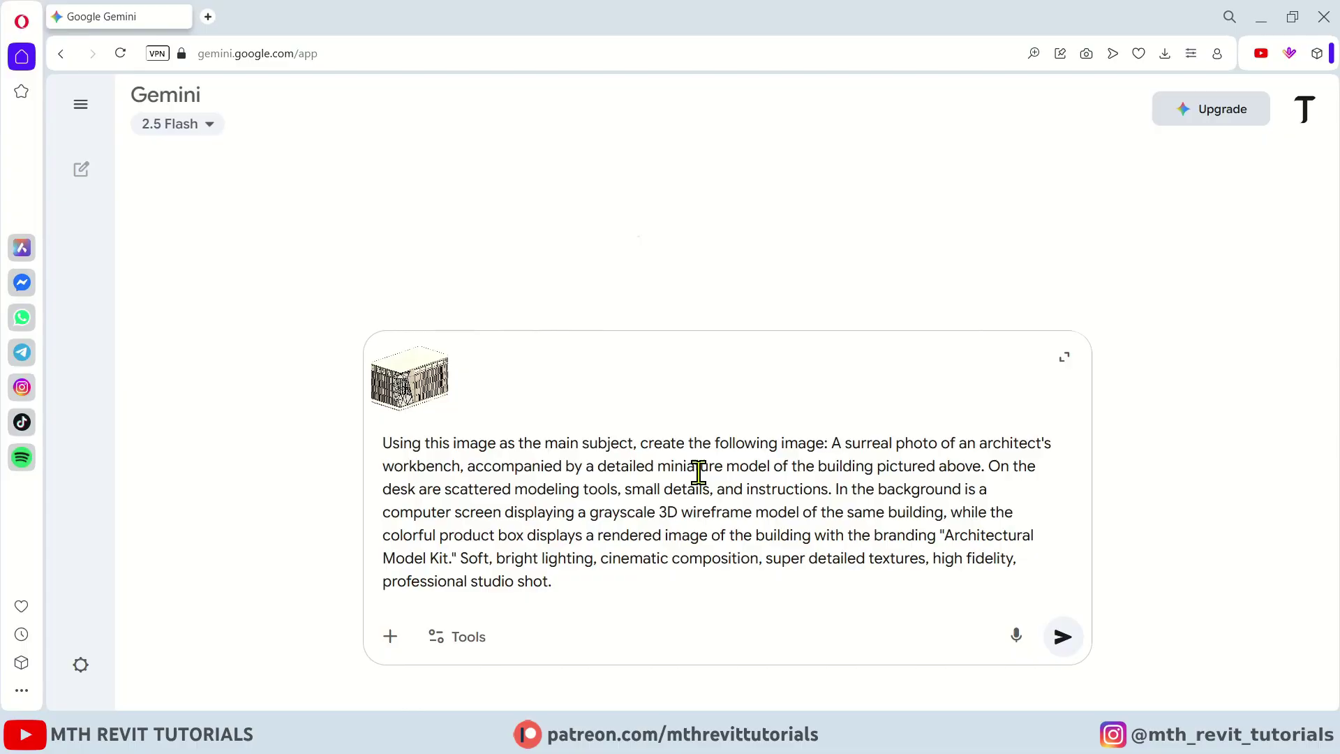
text(w)
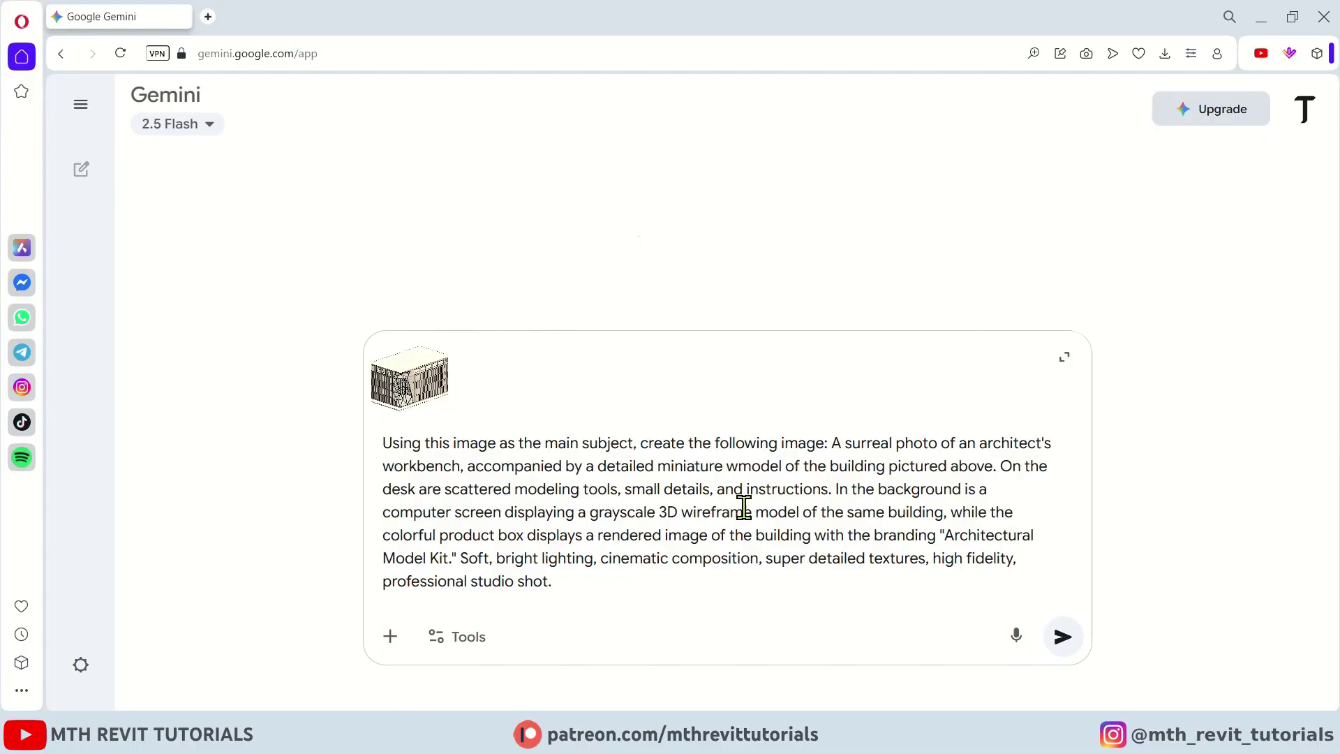
text(hile the)
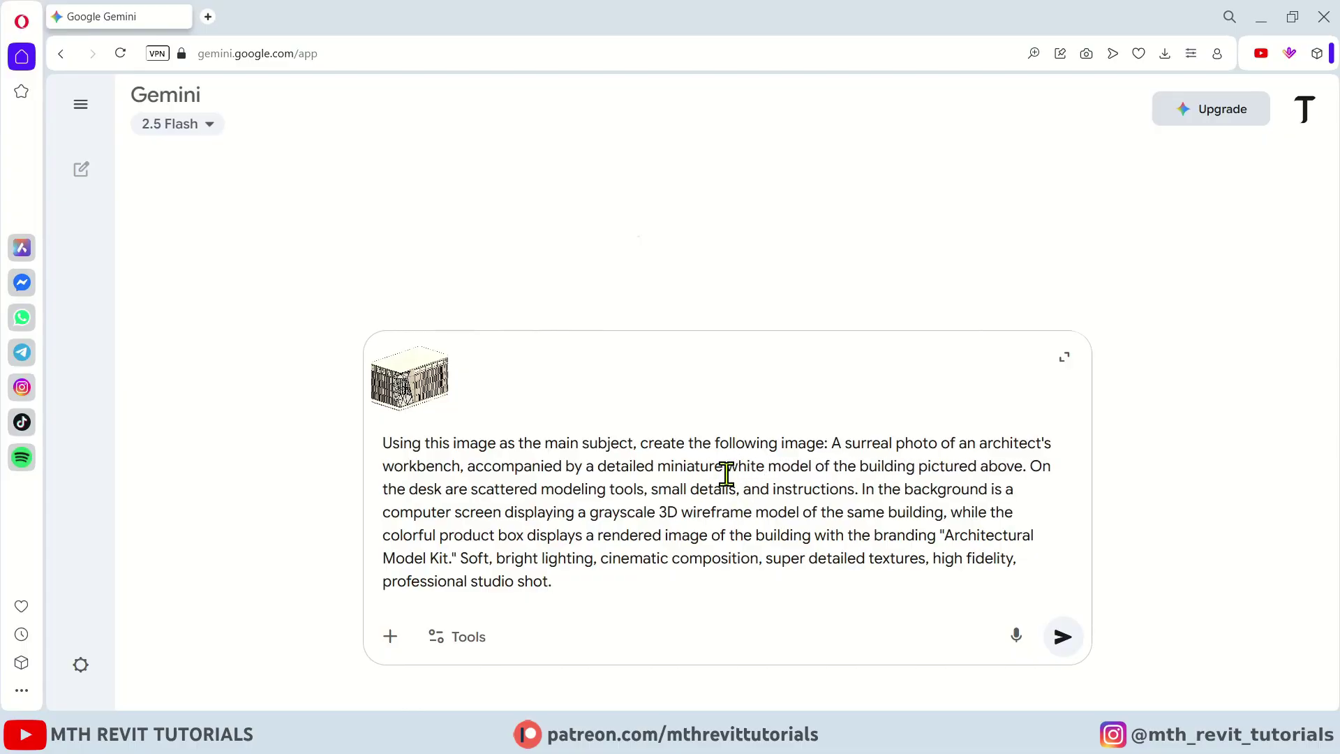
double_click(733, 465)
key(BackSpace)
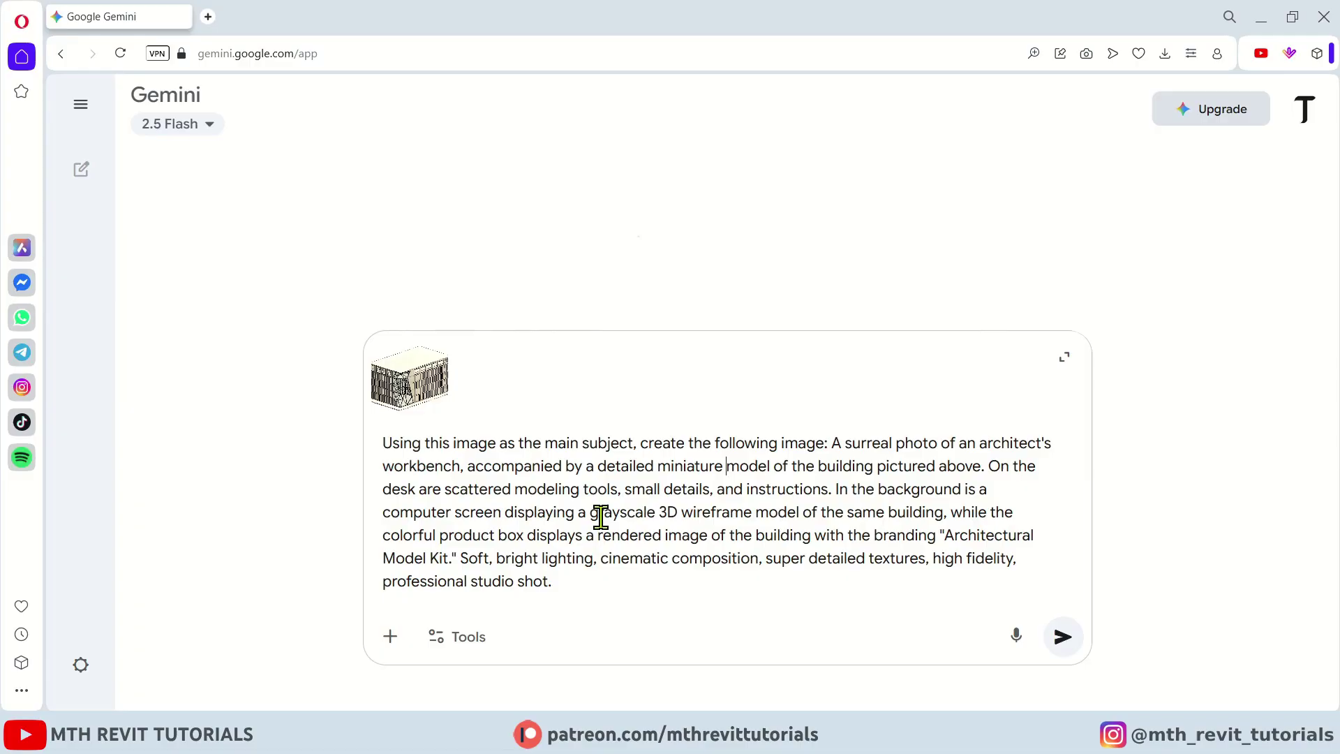
drag(599, 519, 670, 523)
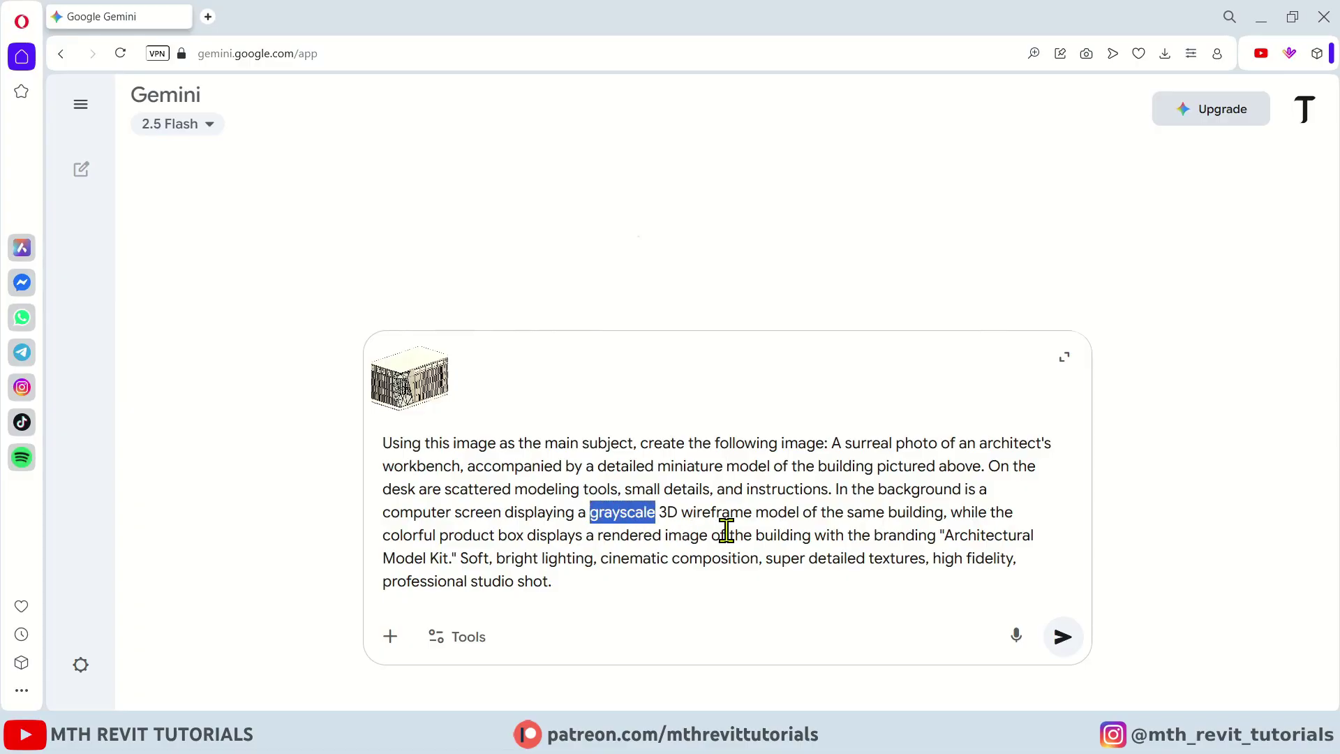
click(945, 534)
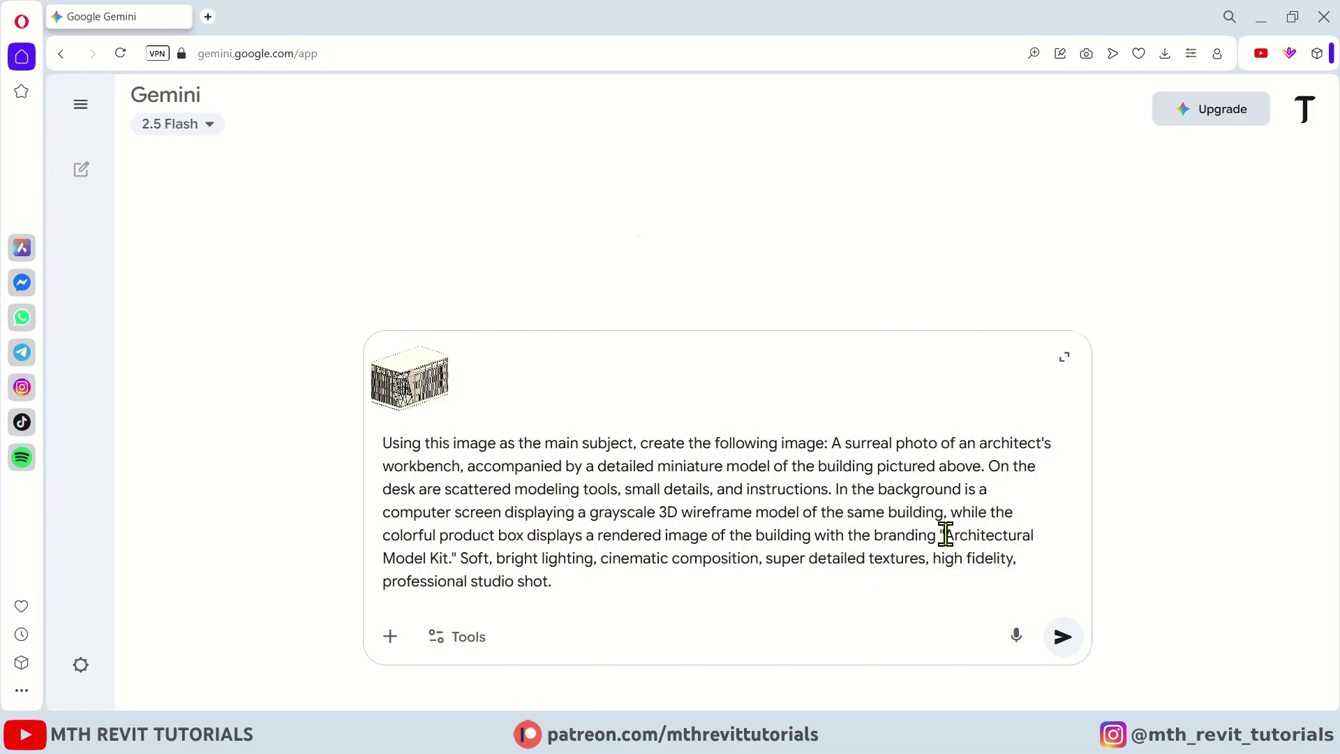
drag(946, 535, 456, 558)
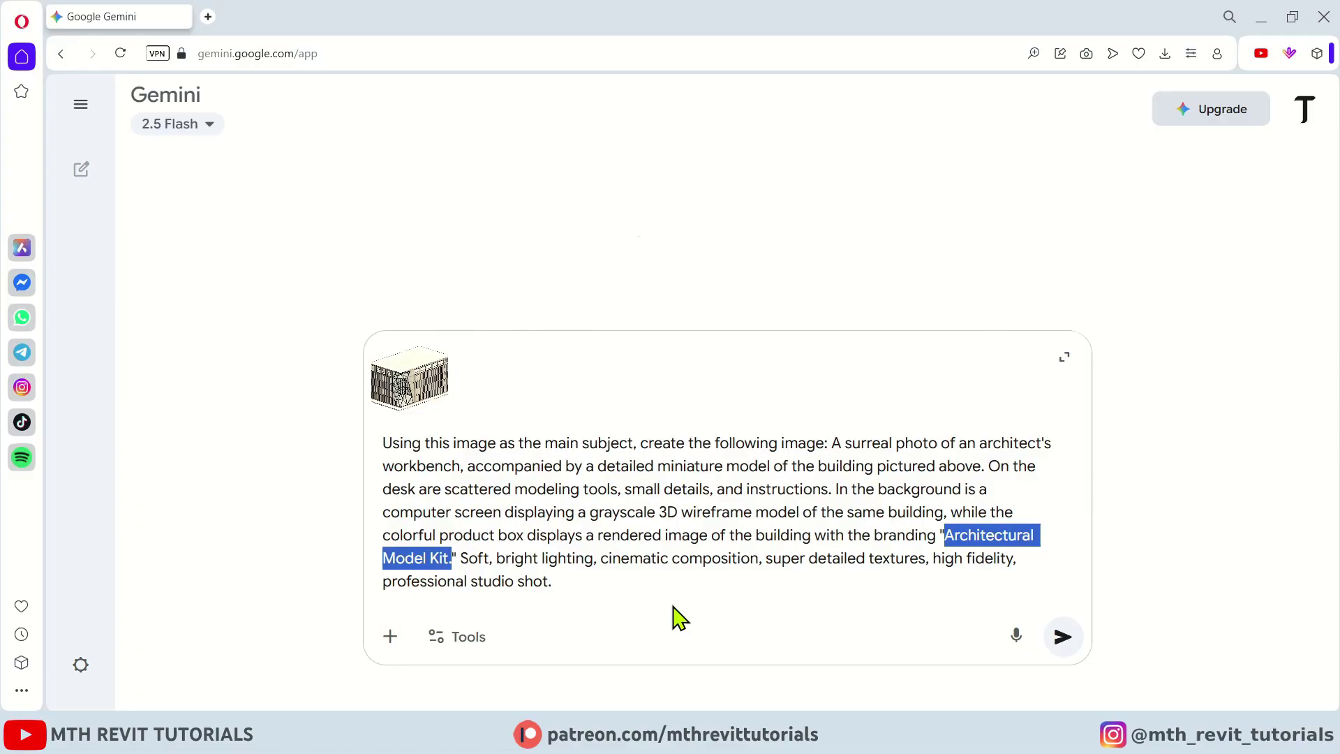
click(587, 582)
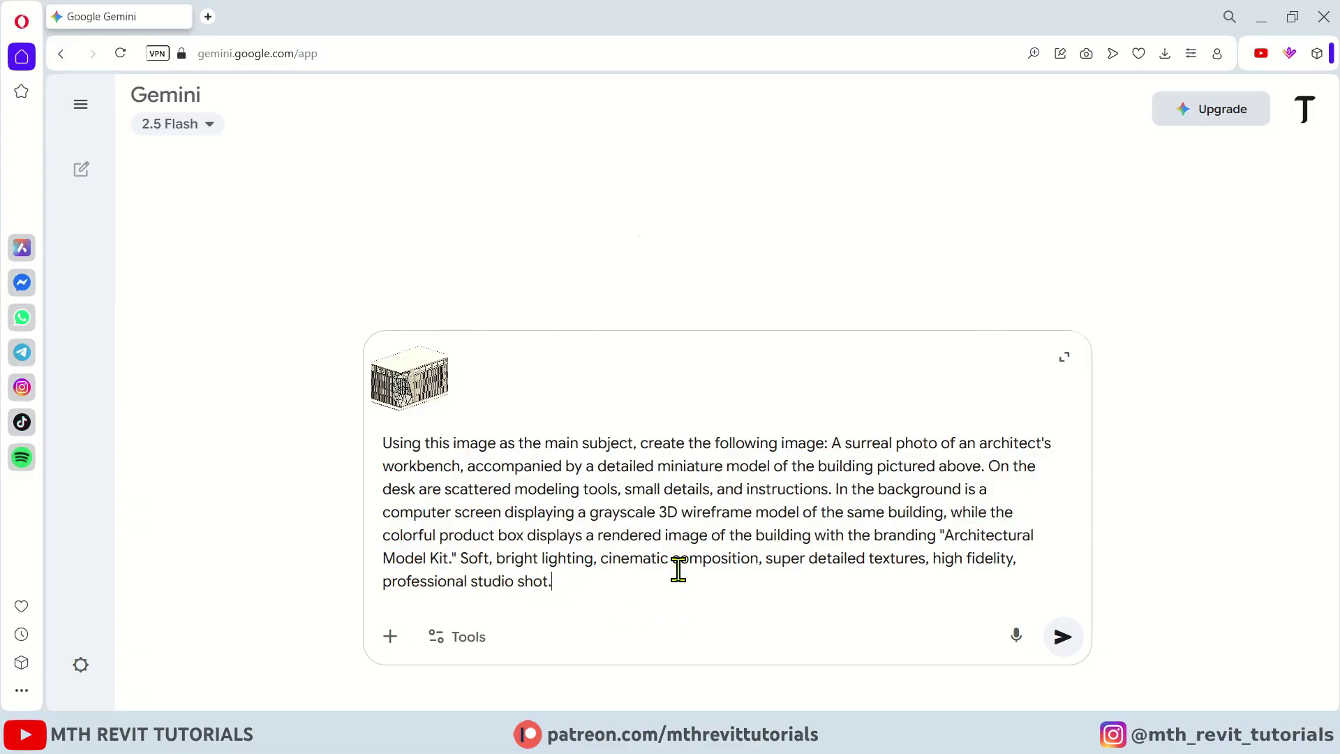
Step: Send the prompt and enlarge the generated workbench image once it appears
click(1062, 637)
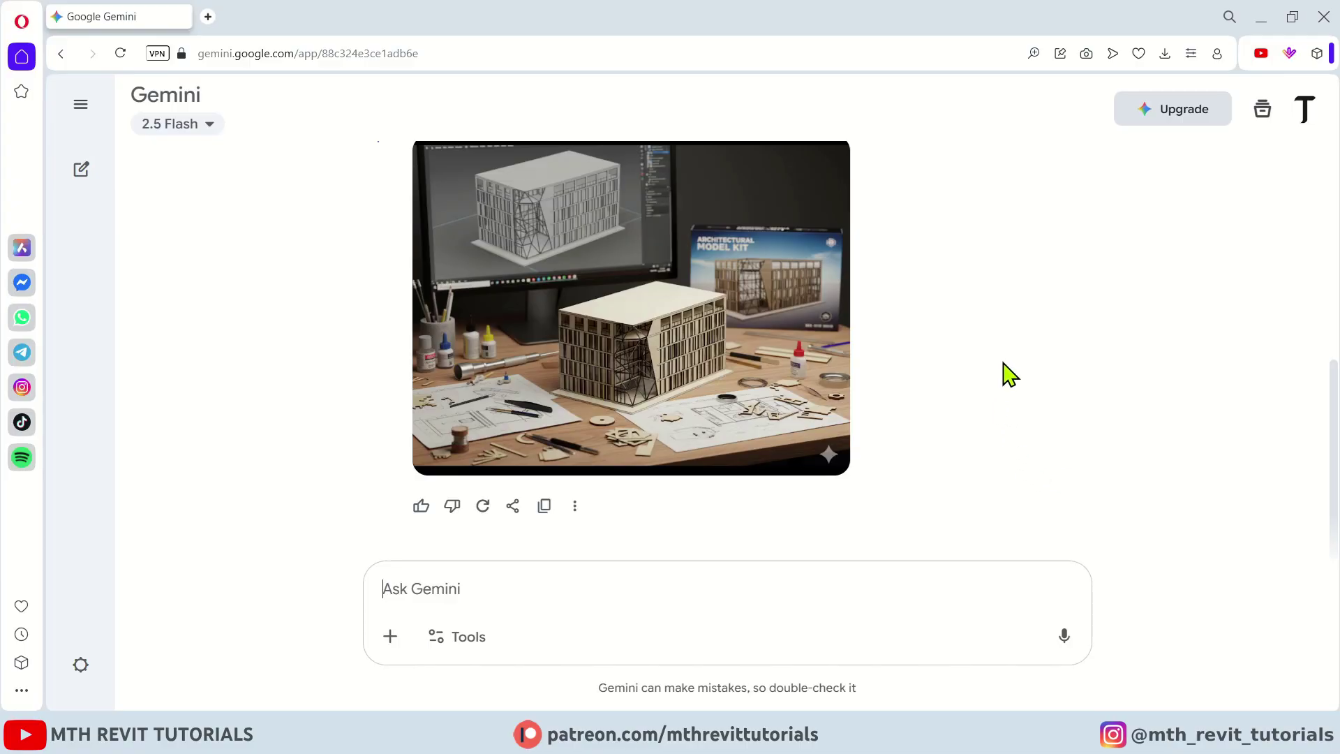
click(666, 303)
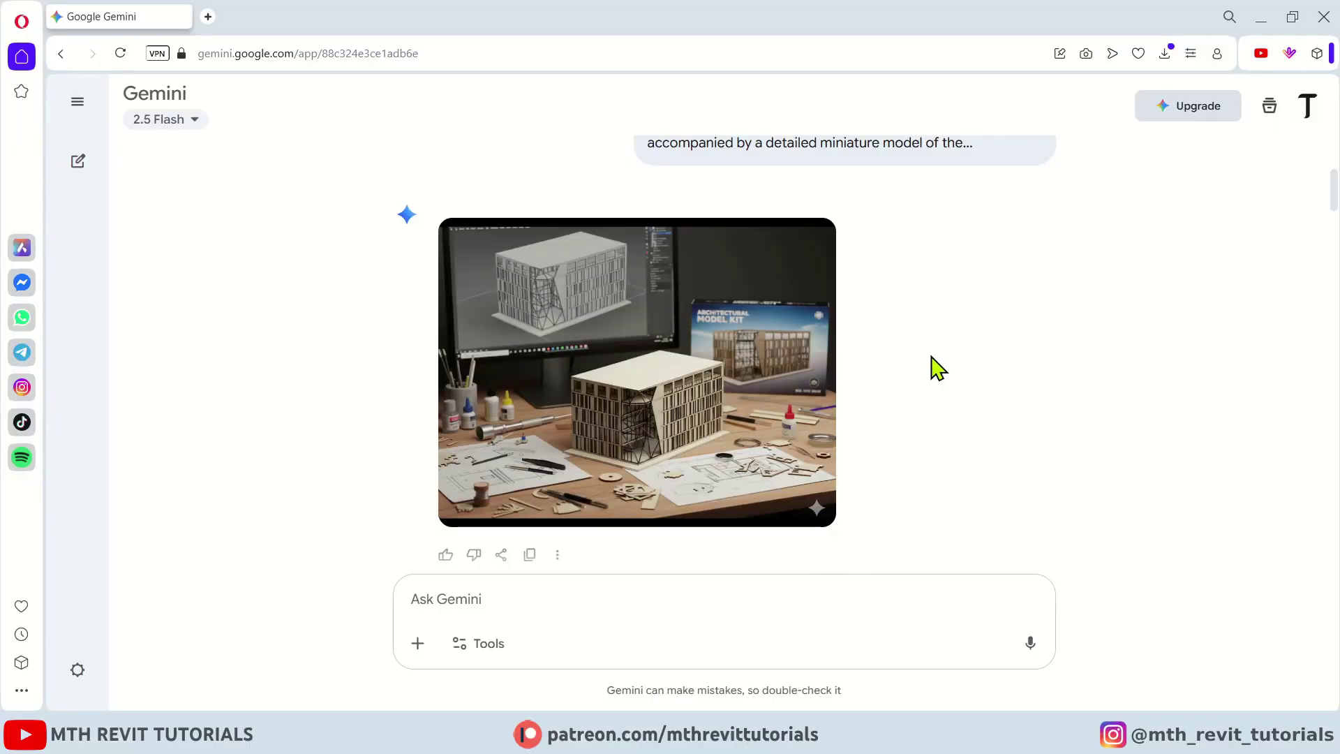
Step: Review the workbench image enlarged, then download it at full size from the chat
click(711, 387)
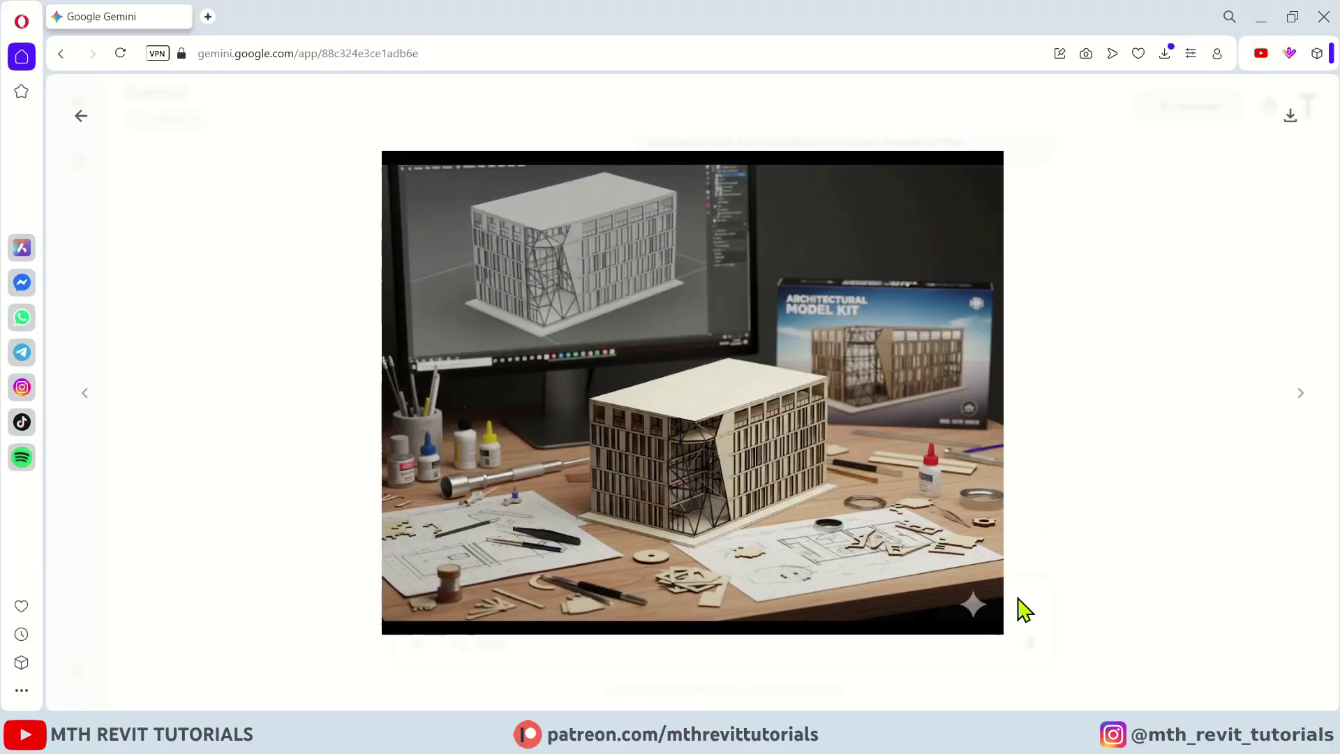
click(1082, 461)
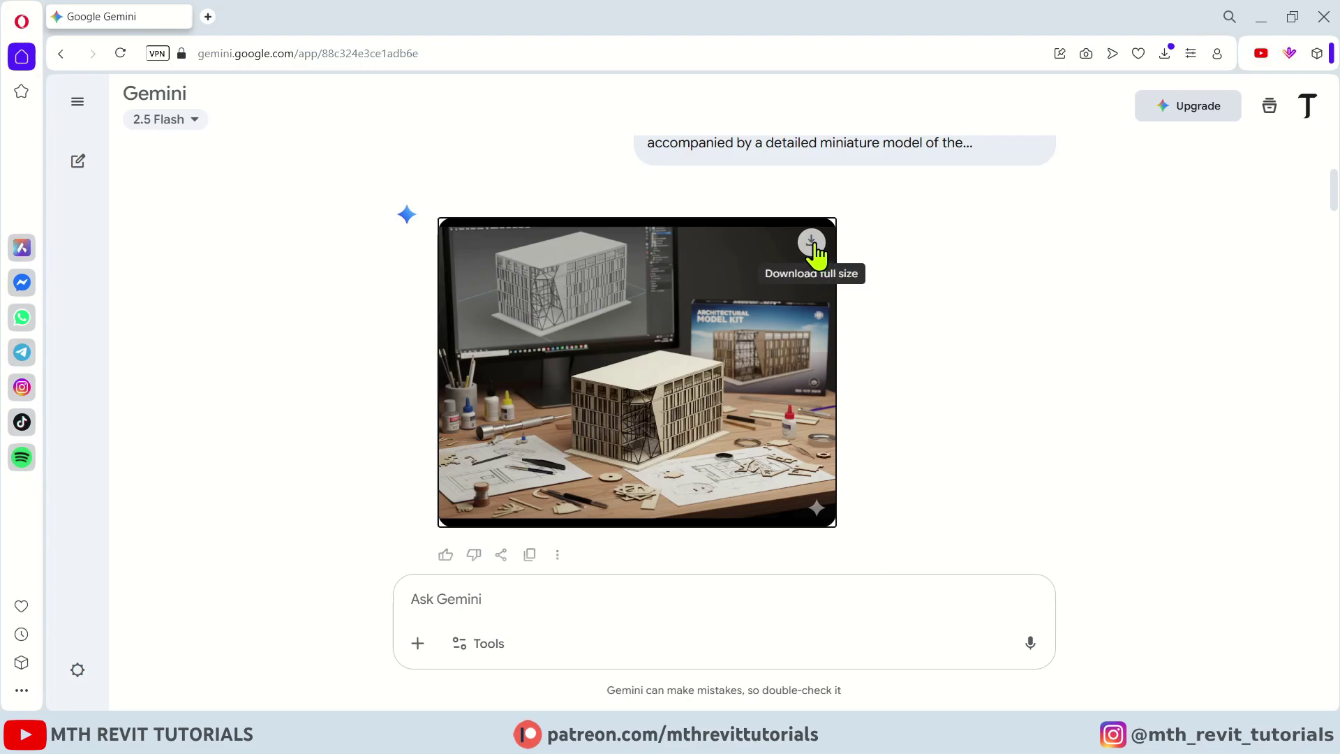
click(811, 245)
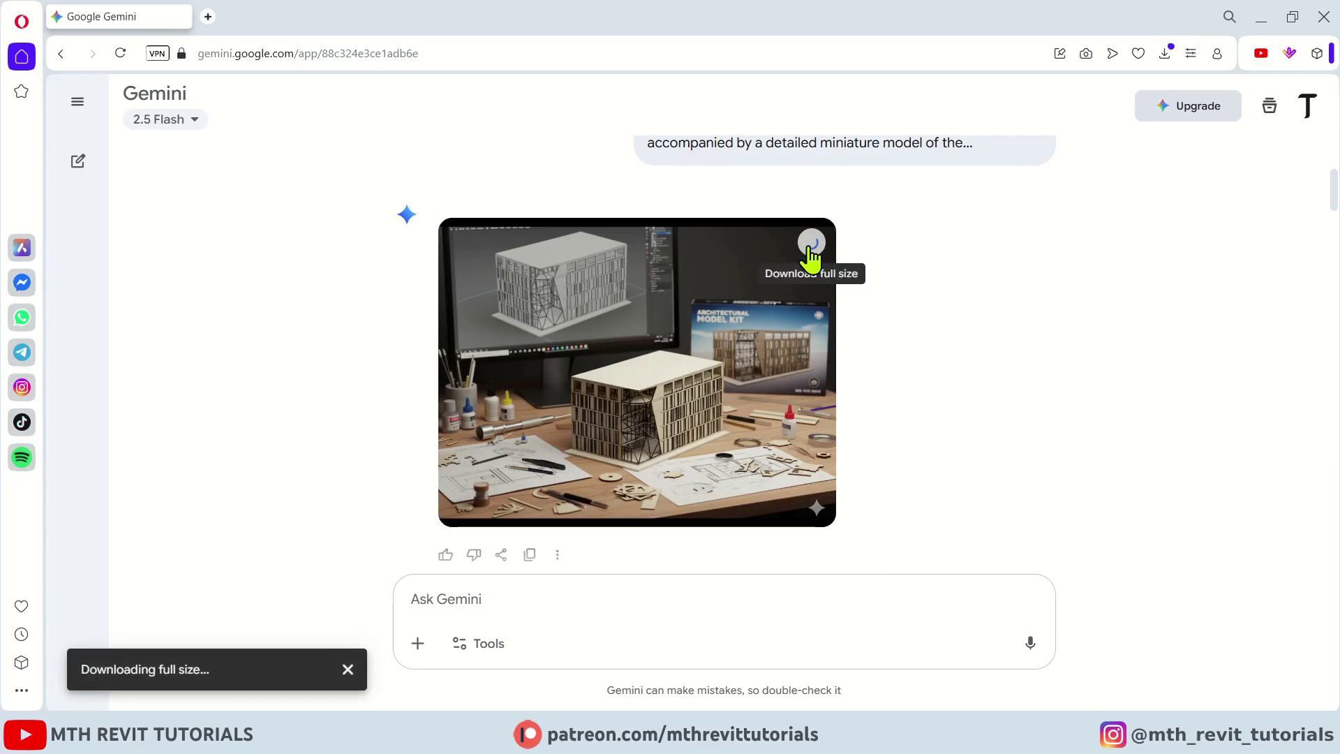